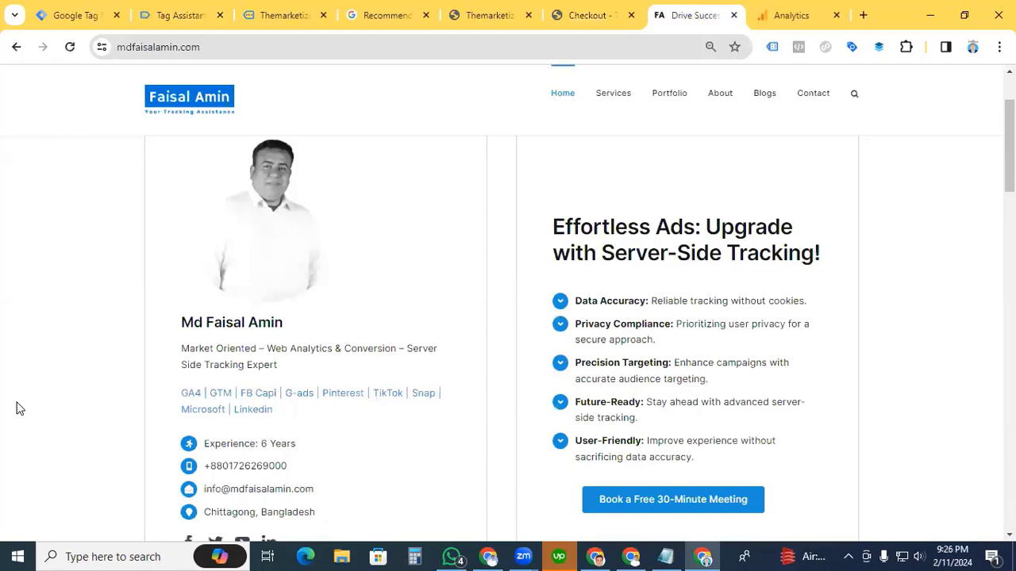
pyautogui.hotkey('ctrl', '1')
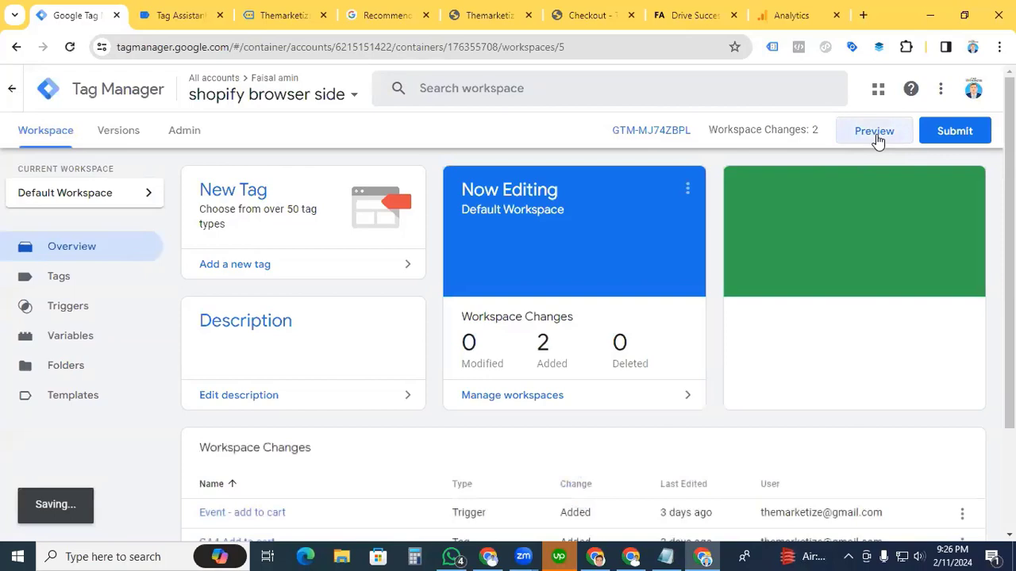
pyautogui.click(875, 131)
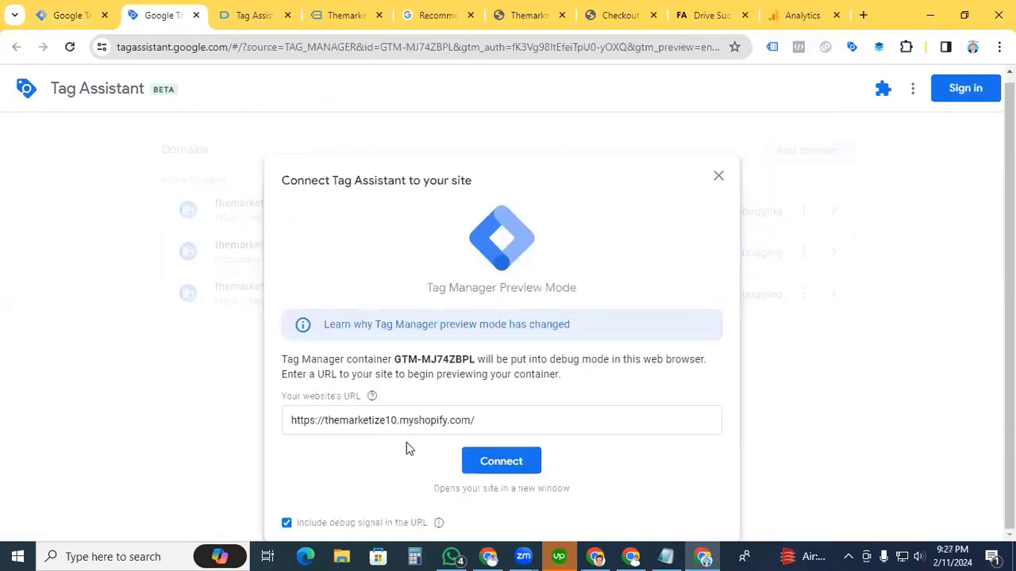
pyautogui.click(501, 461)
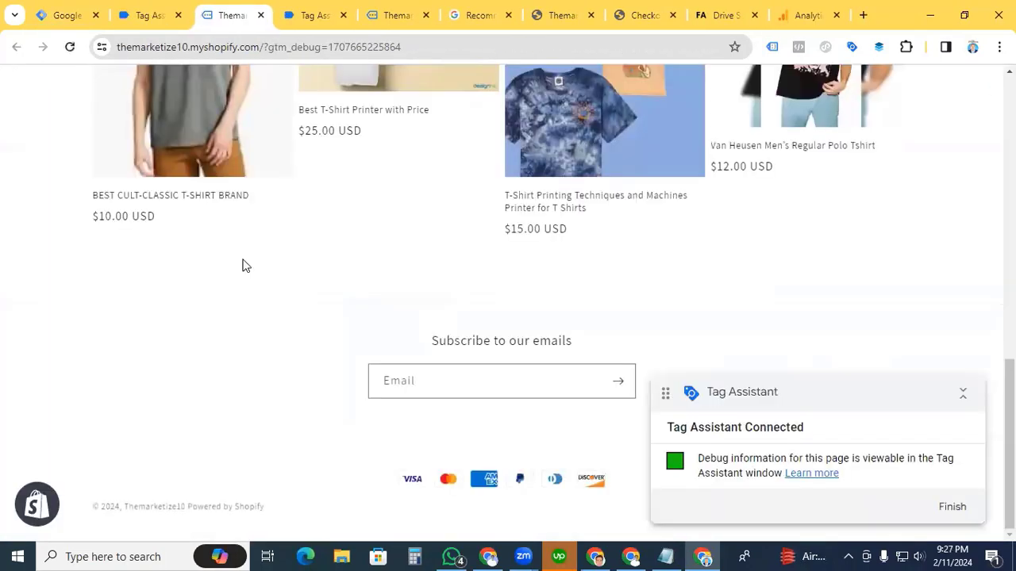
# Add the T-Shirt Printing Techniques and Machines Printer for T Shirts product to the store cart and proceed to checkout.
pyautogui.scroll(2, 317, 283)
pyautogui.scroll(1, 344, 349)
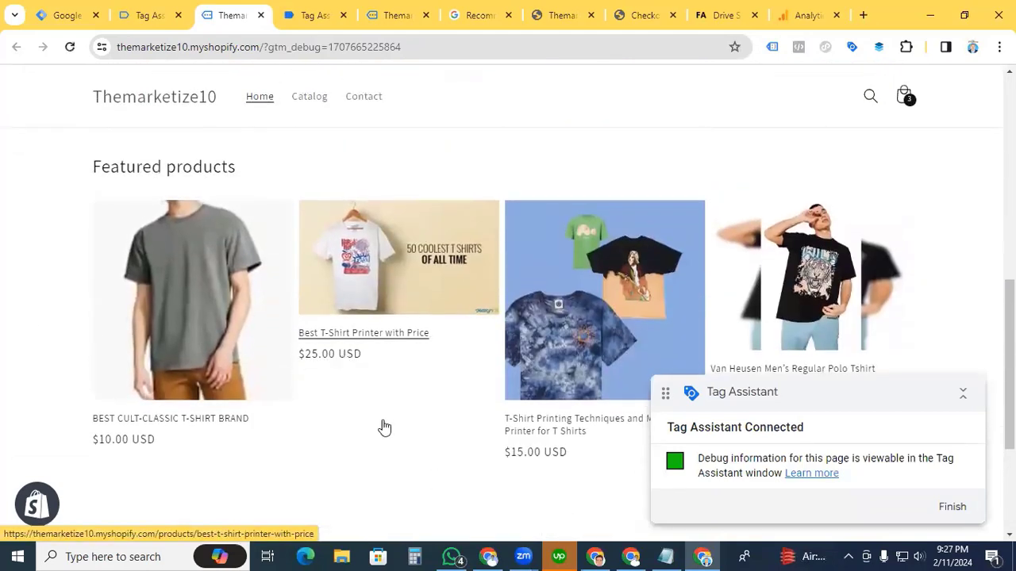
pyautogui.middleClick(522, 421)
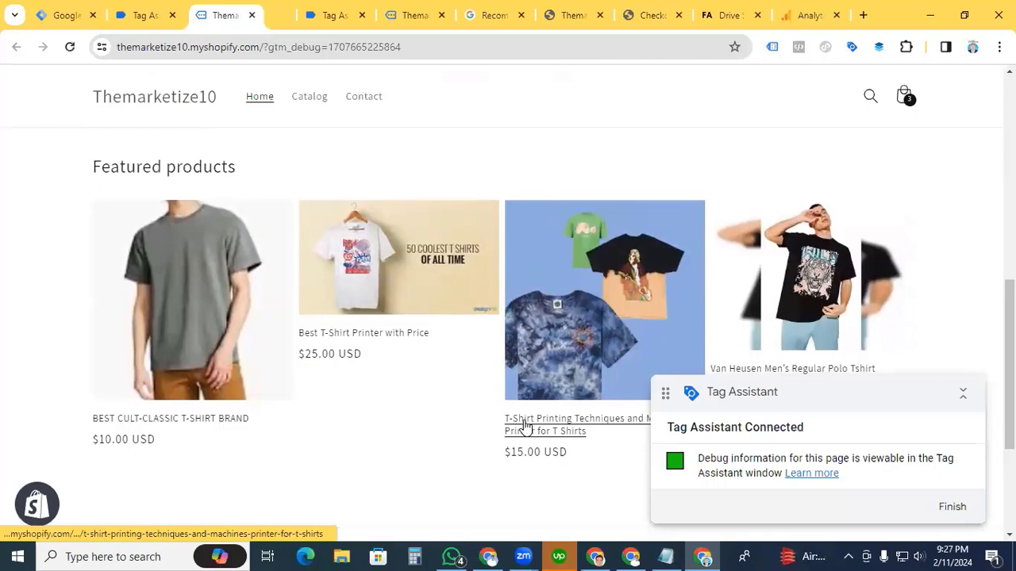
pyautogui.click(293, 29)
pyautogui.scroll(-3, 601, 354)
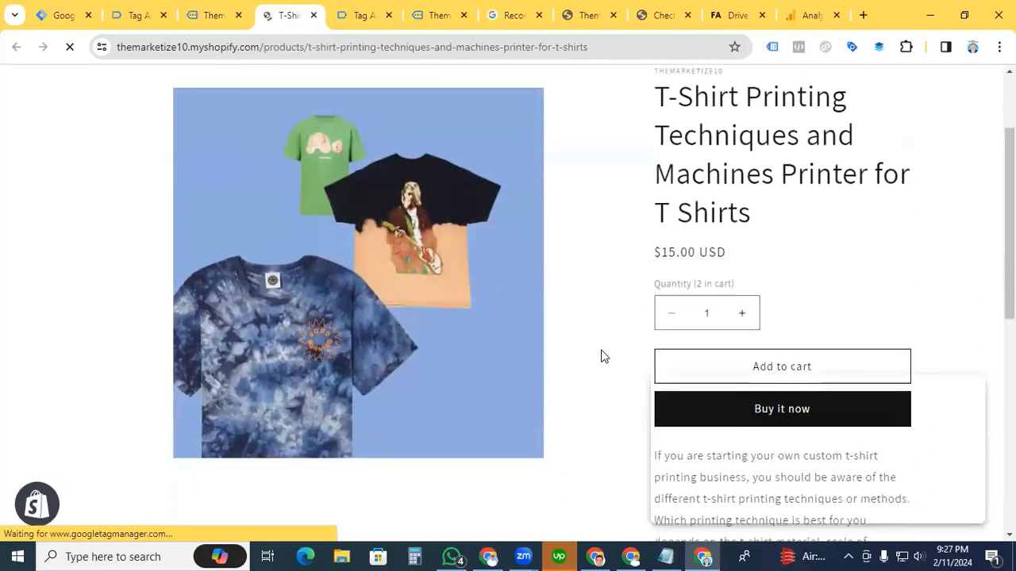
pyautogui.click(758, 263)
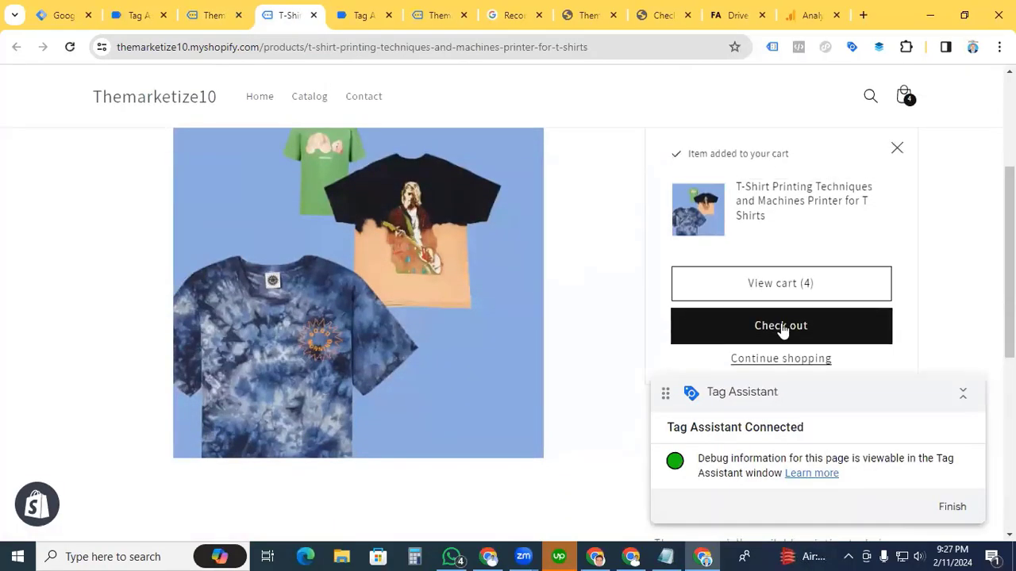
pyautogui.click(781, 328)
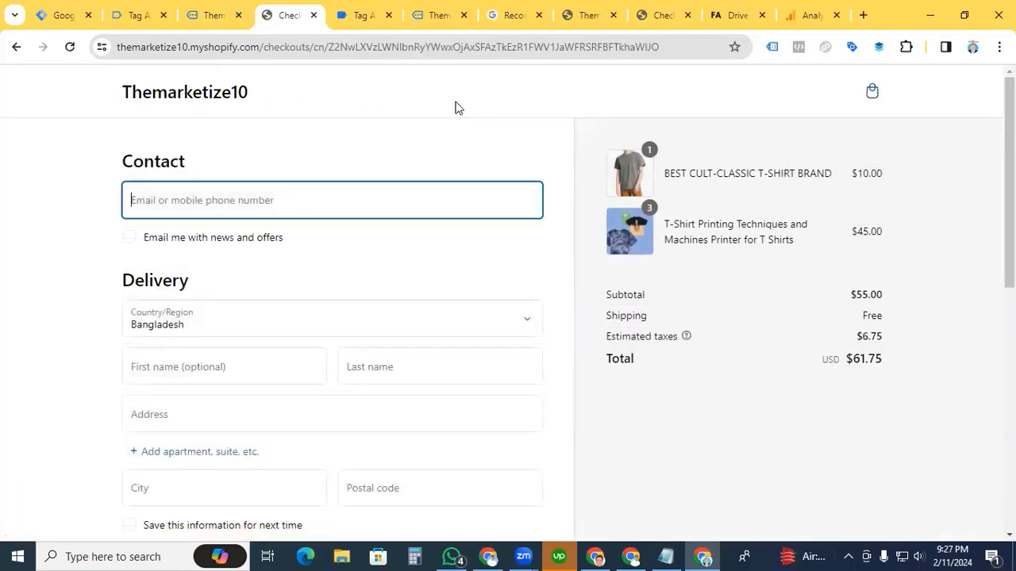
# Inspect the begin_checkout event's API call in Tag Assistant and review its parameters in the Google Analytics events reference.
pyautogui.click(137, 15)
pyautogui.click(94, 329)
pyautogui.click(94, 332)
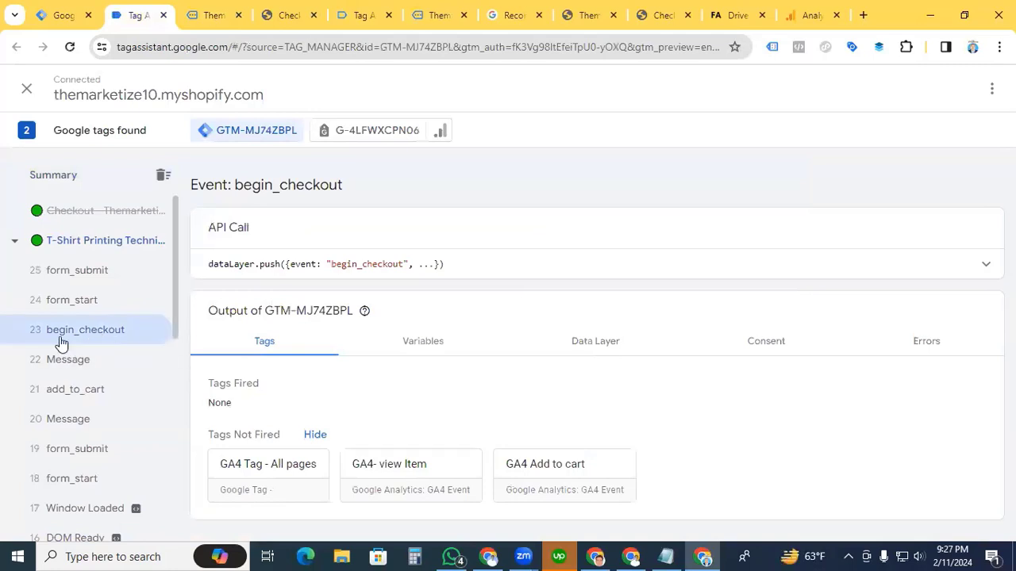
pyautogui.click(686, 270)
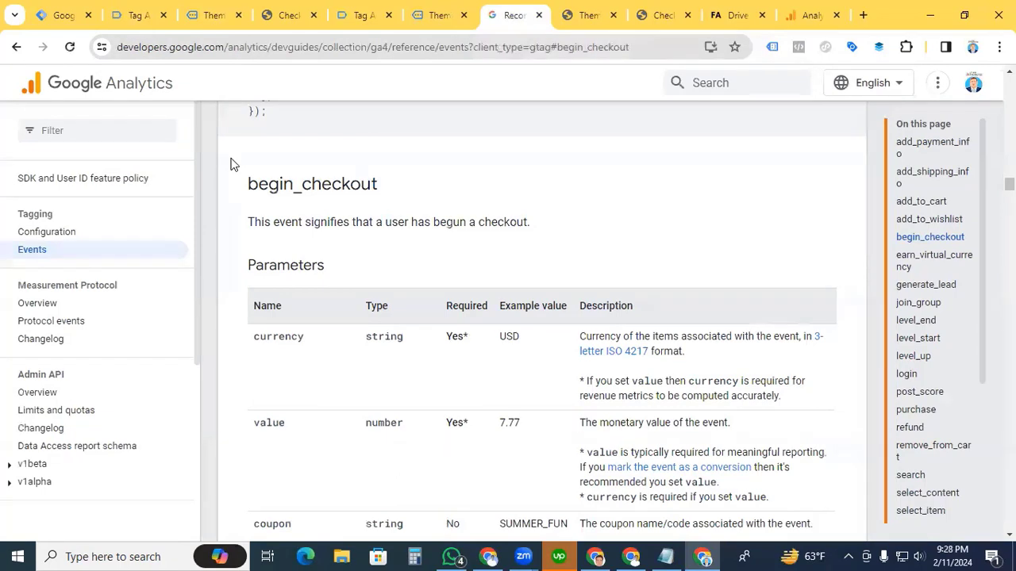
pyautogui.scroll(-2, 227, 261)
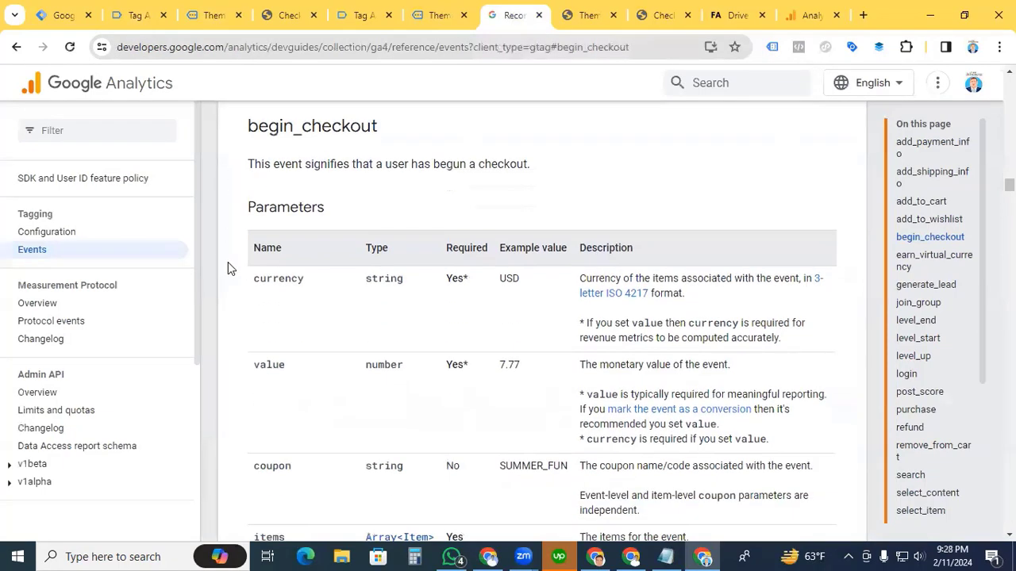
pyautogui.scroll(-2, 243, 335)
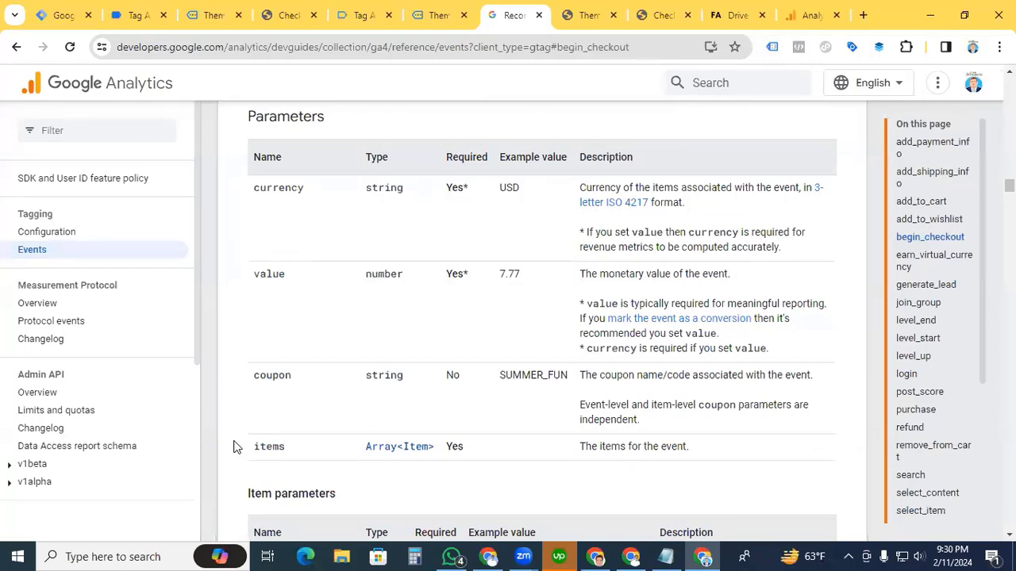
# Create a new tag in the Tag Manager container with the type Google Analytics: GA4 Event.
pyautogui.click(63, 15)
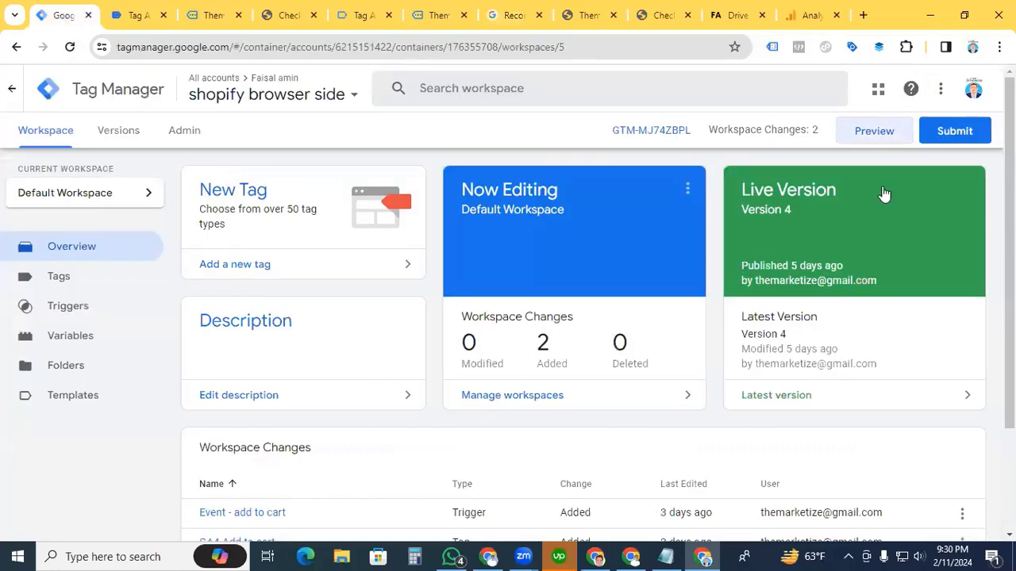
pyautogui.click(91, 278)
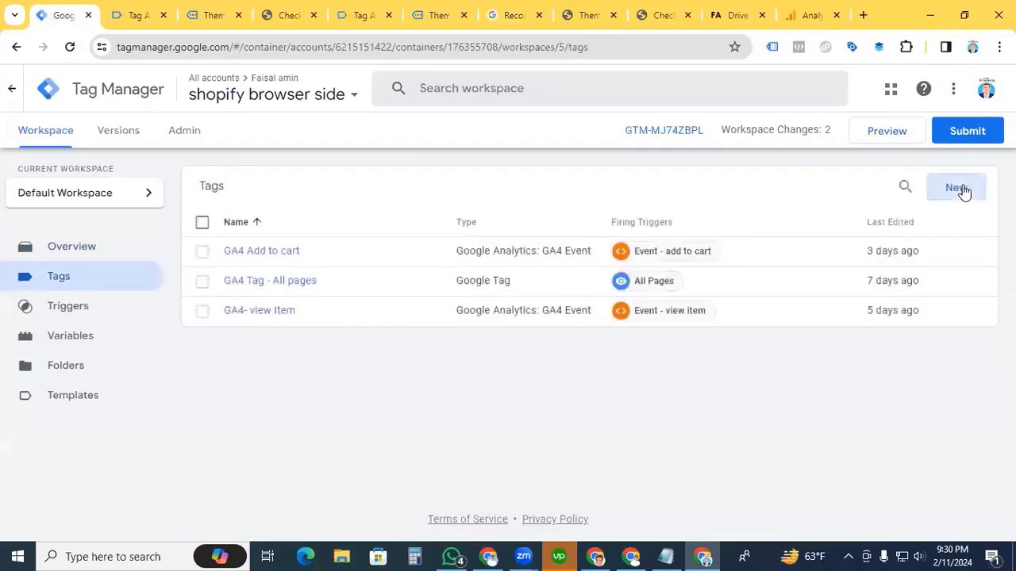
pyautogui.click(961, 191)
pyautogui.click(669, 242)
pyautogui.click(893, 233)
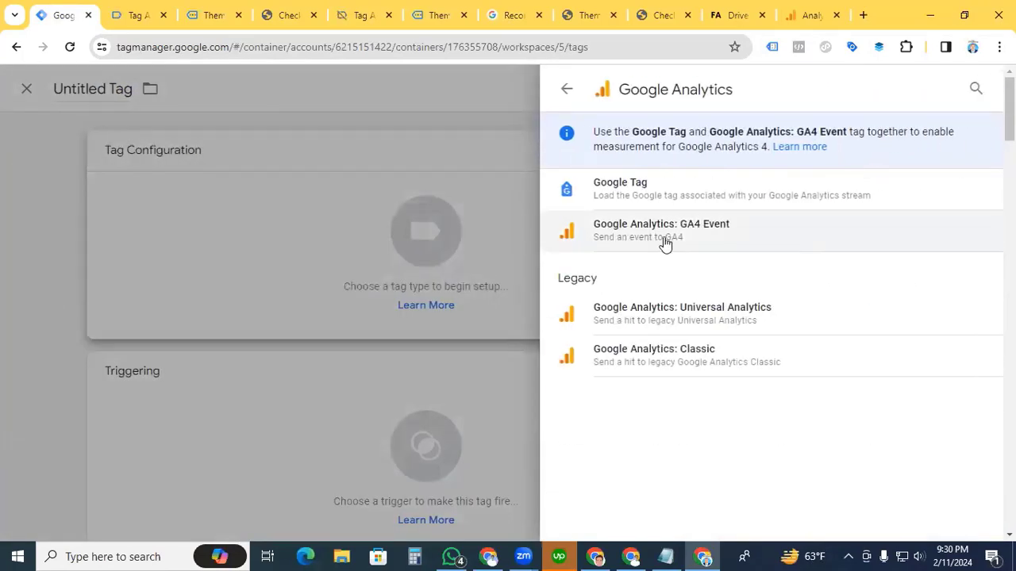
pyautogui.click(665, 244)
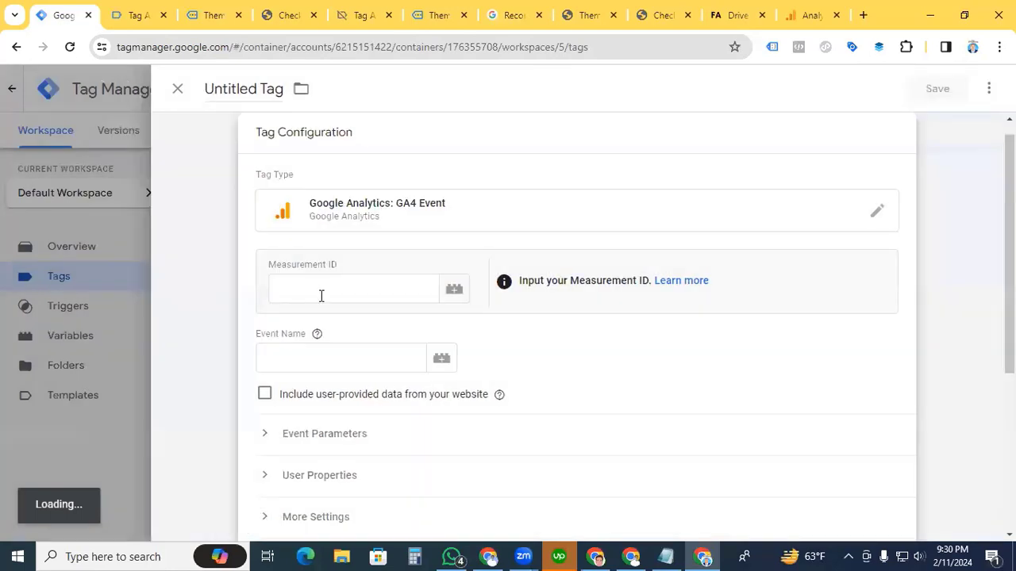
# Copy the measurement ID G-4LFWXCPN06 from the marketize web stream in Google Analytics into the new tag's Measurement ID.
pyautogui.click(322, 295)
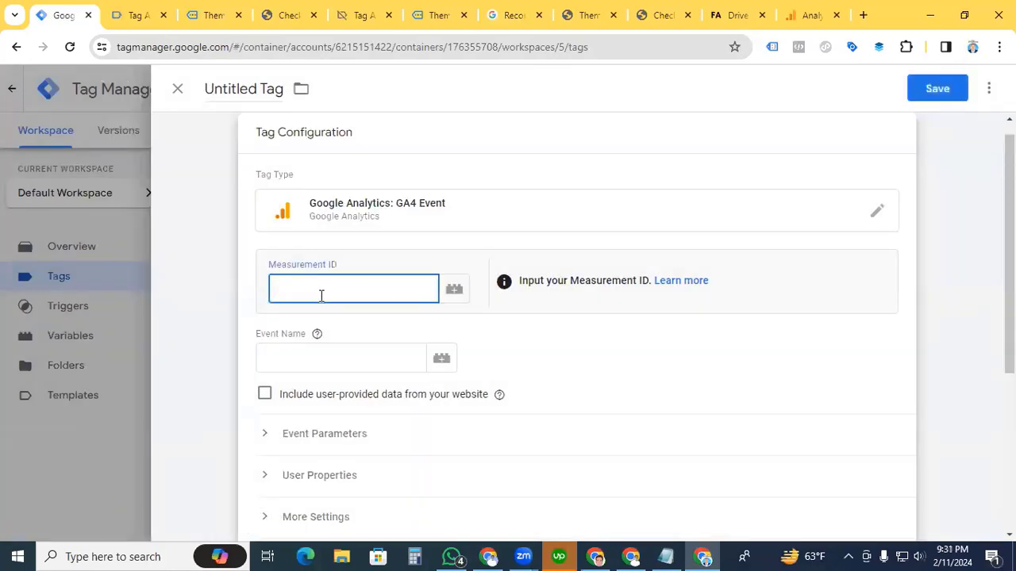
pyautogui.click(810, 15)
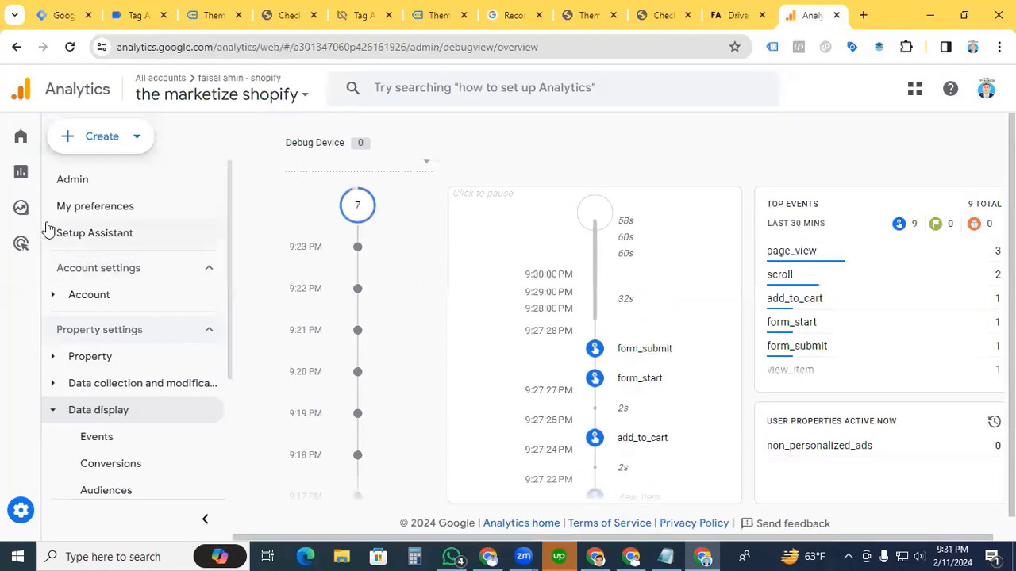
pyautogui.click(20, 510)
pyautogui.click(690, 347)
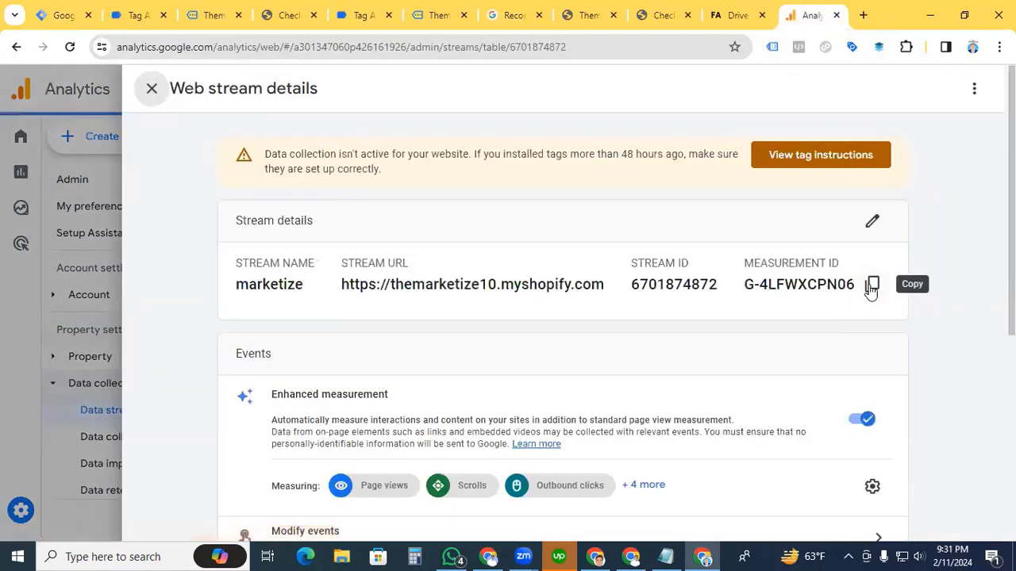
pyautogui.click(871, 286)
pyautogui.click(56, 18)
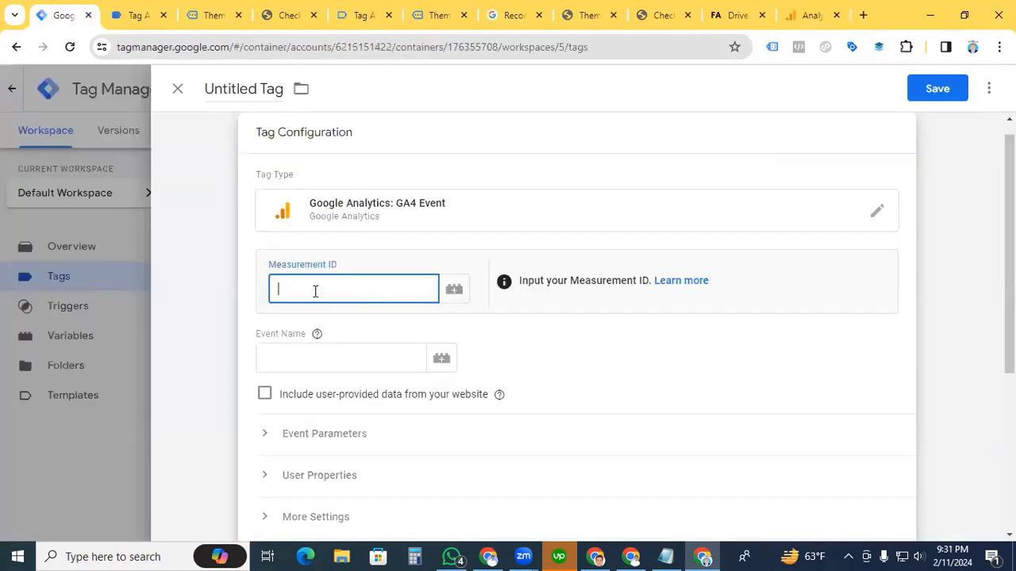
pyautogui.hotkey('ctrl', 'v')
# Set the tag's event name to begin_checkout, copied from the event's API call in Tag Assistant.
pyautogui.click(320, 356)
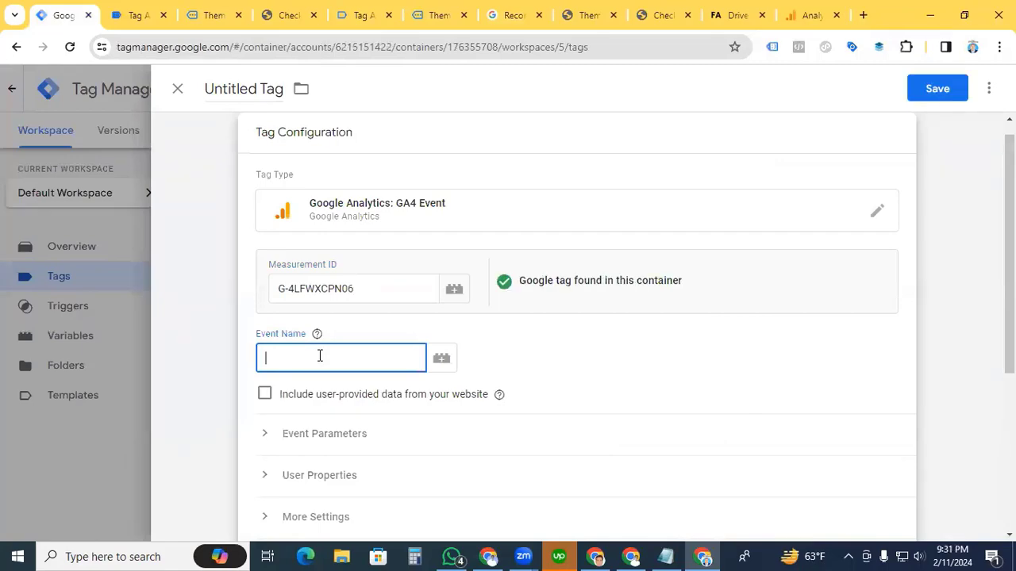
pyautogui.click(135, 15)
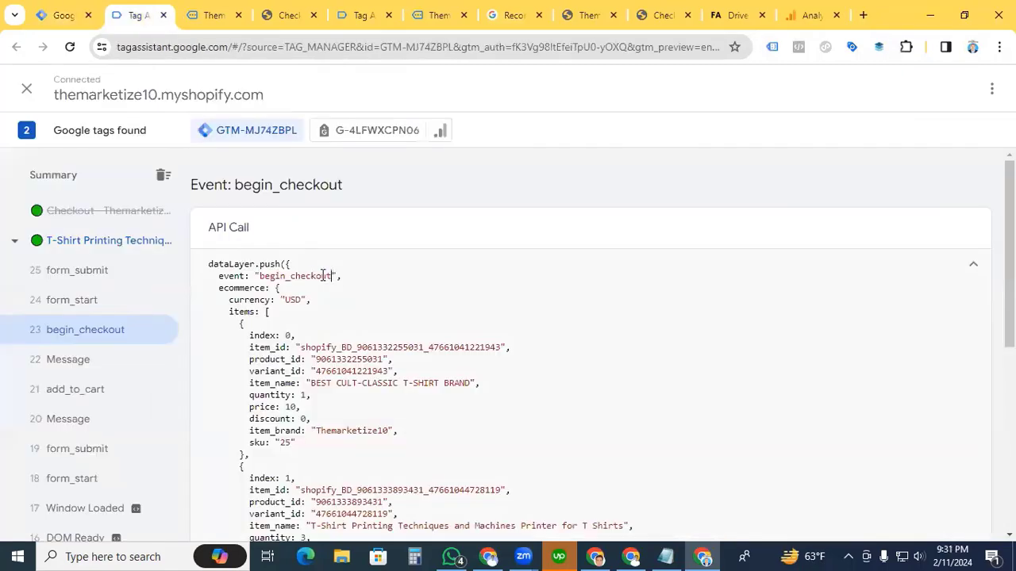
pyautogui.moveTo(331, 275); pyautogui.dragTo(260, 273)
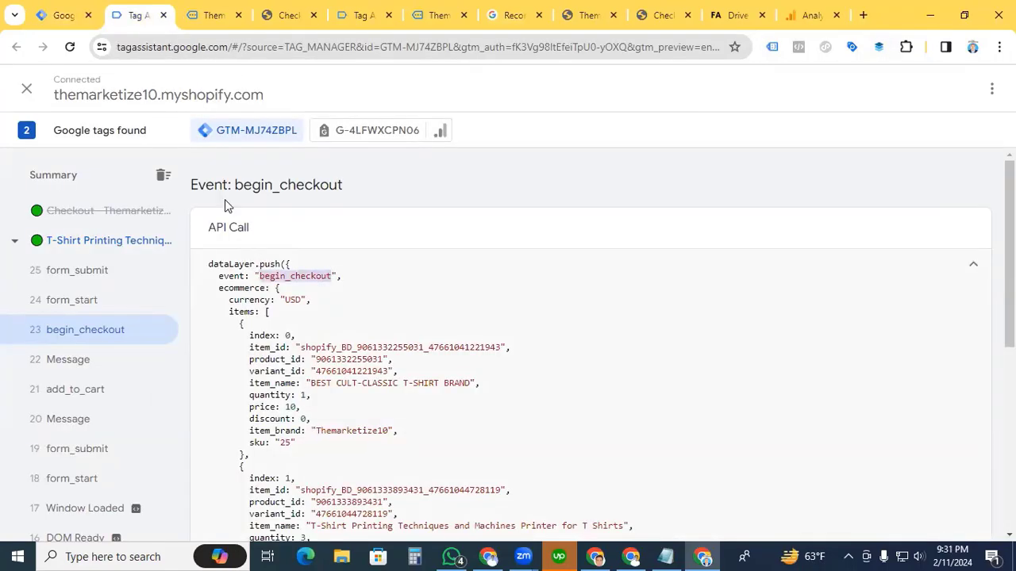
pyautogui.click(64, 15)
pyautogui.hotkey('ctrl', 'v')
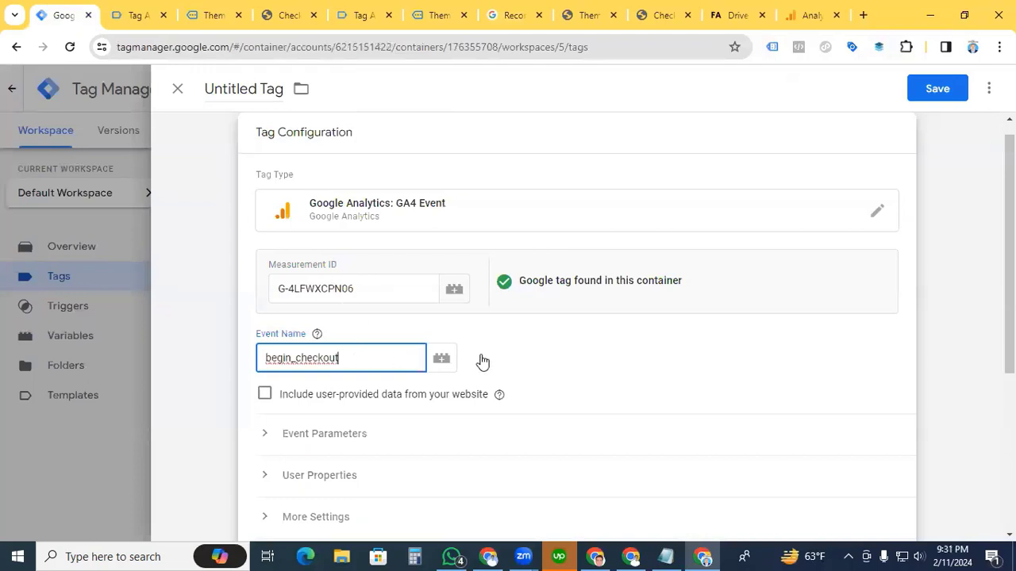
# Add the documented event parameters currency, value and items to the tag, using {{dlv - value}} for value and {{dlv items}} for items.
pyautogui.scroll(-2, 608, 356)
pyautogui.click(260, 286)
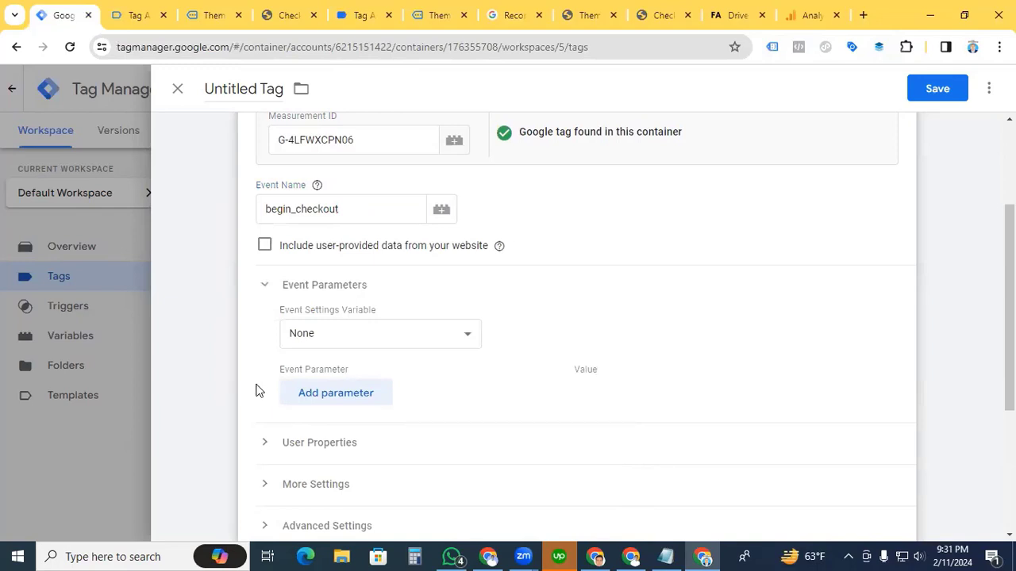
pyautogui.click(317, 395)
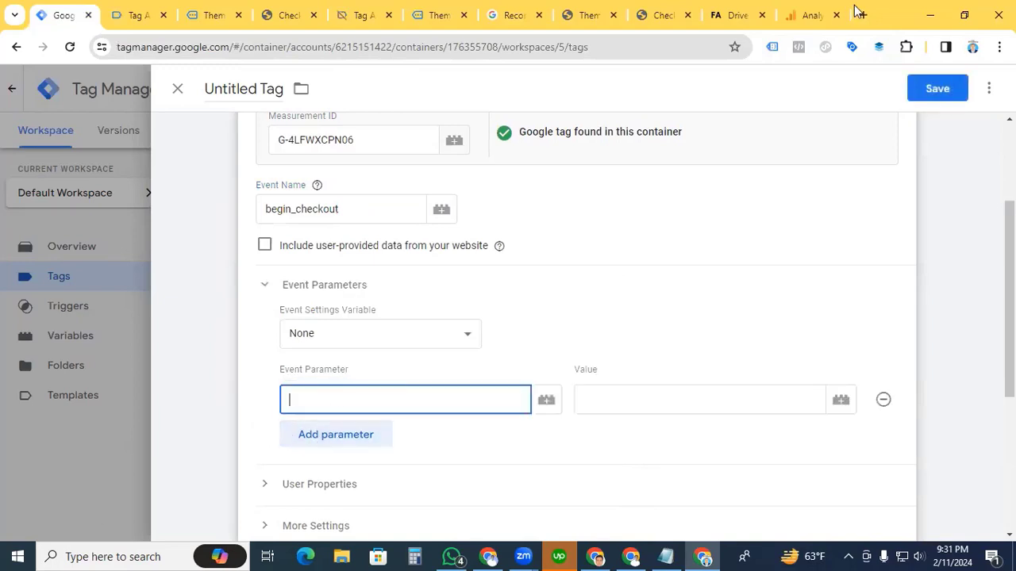
pyautogui.click(514, 18)
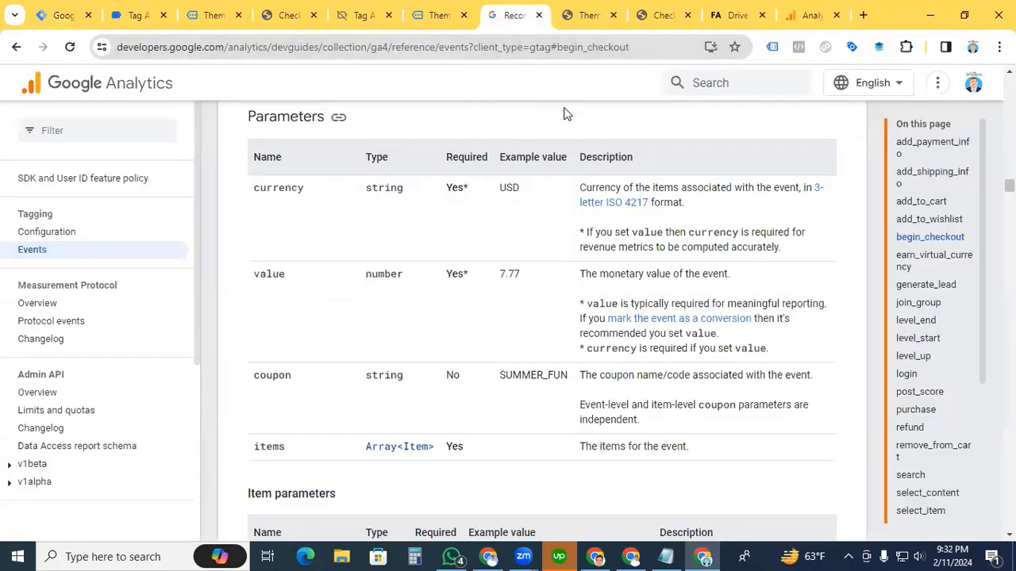
pyautogui.moveTo(304, 188); pyautogui.dragTo(258, 190)
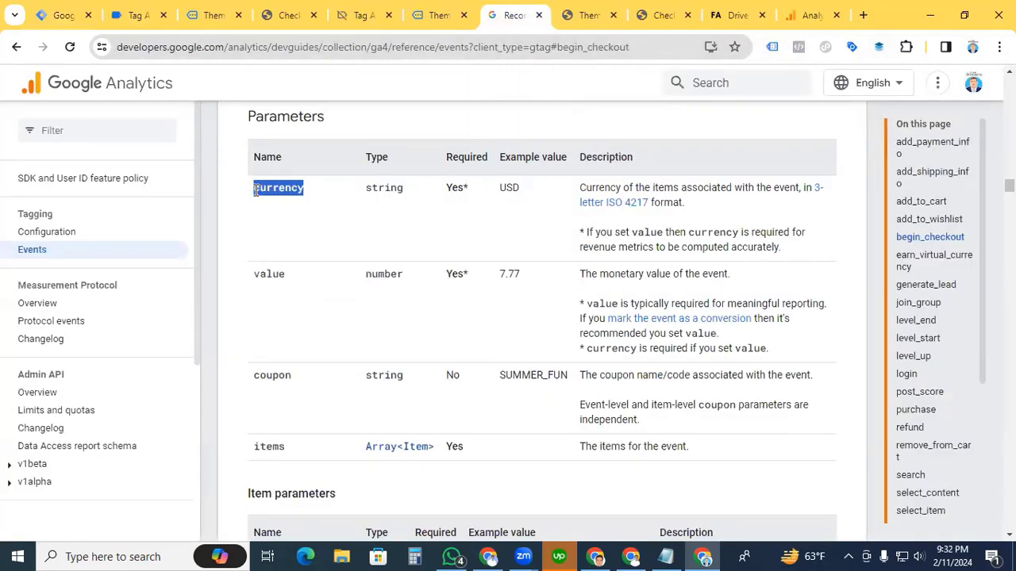
pyautogui.doubleClick(255, 273)
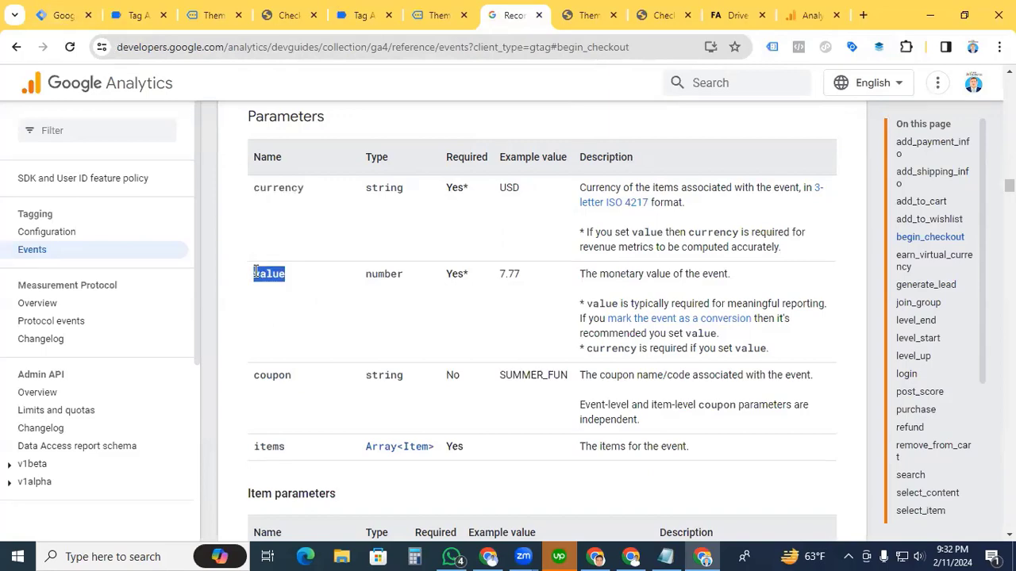
pyautogui.doubleClick(269, 447)
pyautogui.hotkey('ctrl', '1')
# Create a new trigger for the tag with the type Custom Event.
pyautogui.scroll(-2, 578, 394)
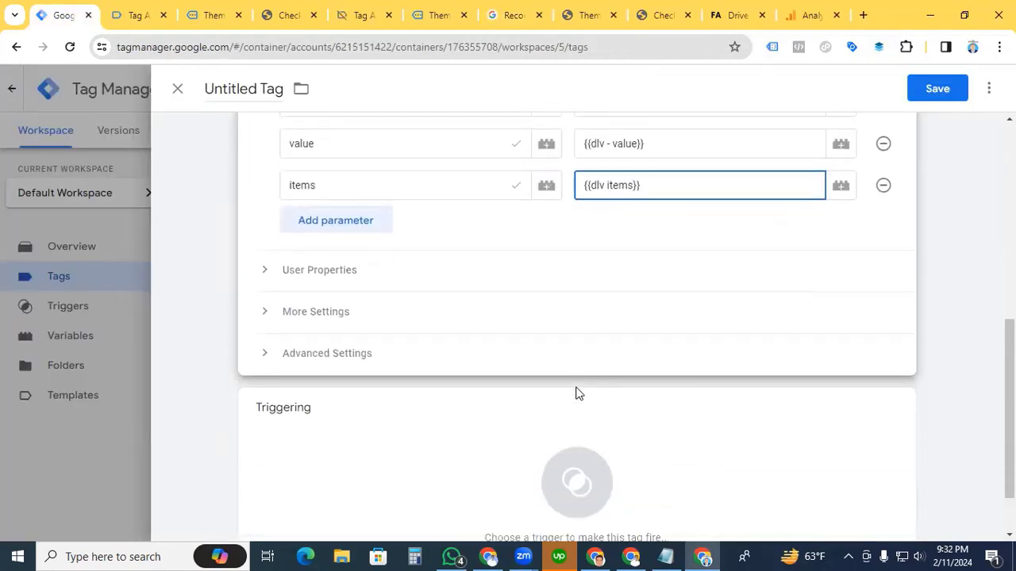
pyautogui.scroll(-1, 578, 394)
pyautogui.click(578, 408)
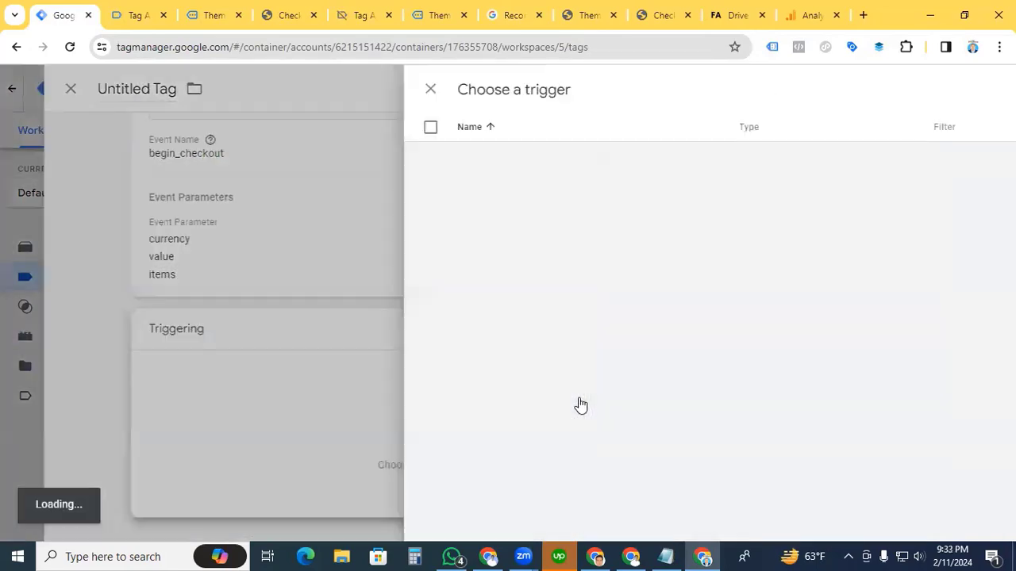
pyautogui.click(982, 91)
pyautogui.click(546, 466)
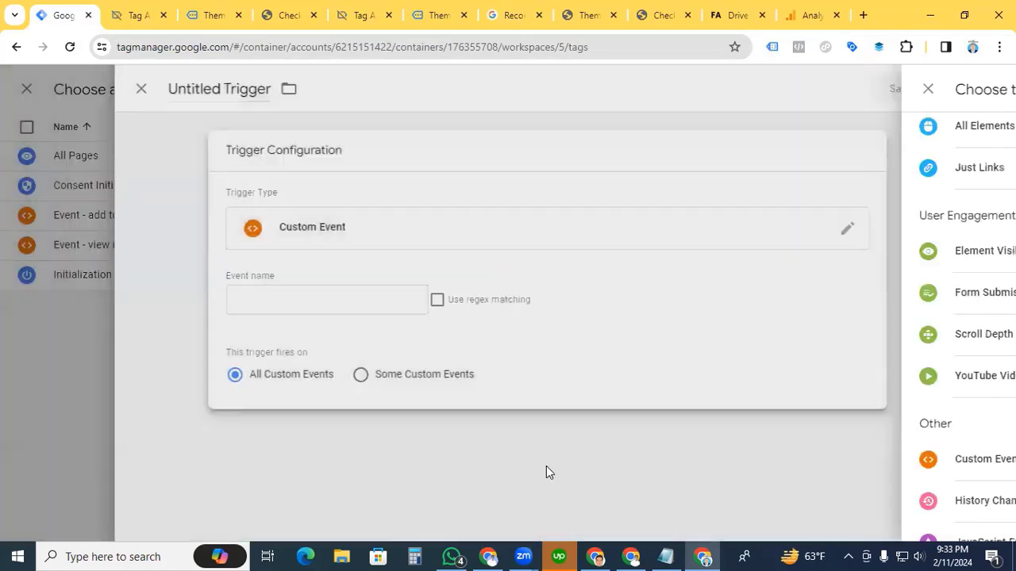
# Set the trigger's event name to begin_checkout, copied from Tag Assistant, and name the trigger Event - Begin Checkout.
pyautogui.click(323, 308)
pyautogui.click(138, 13)
pyautogui.hotkey('ctrl', 'c')
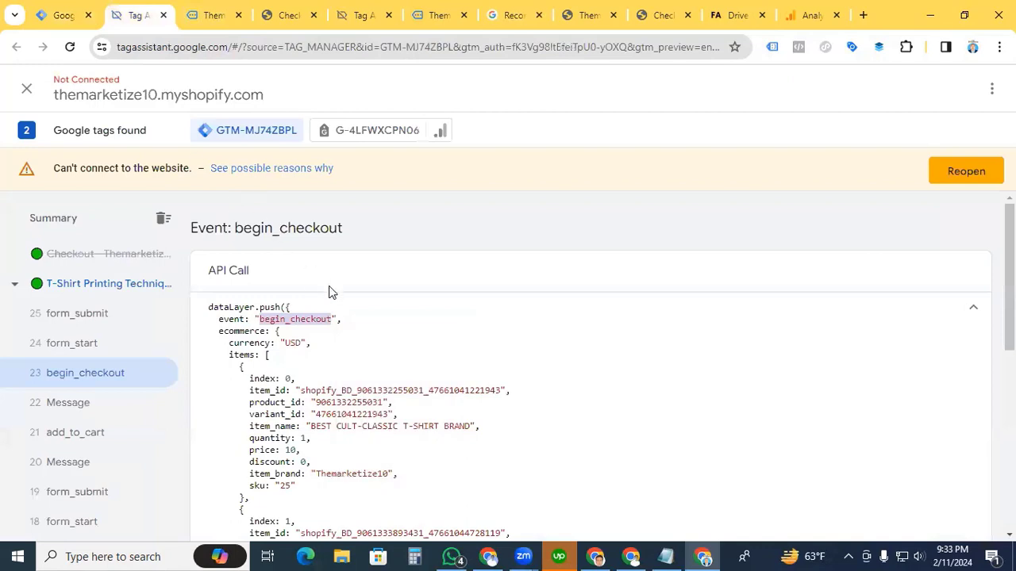
pyautogui.hotkey('ctrl', 'shift', 'Tab')
pyautogui.hotkey('ctrl', 'v')
pyautogui.click(268, 92)
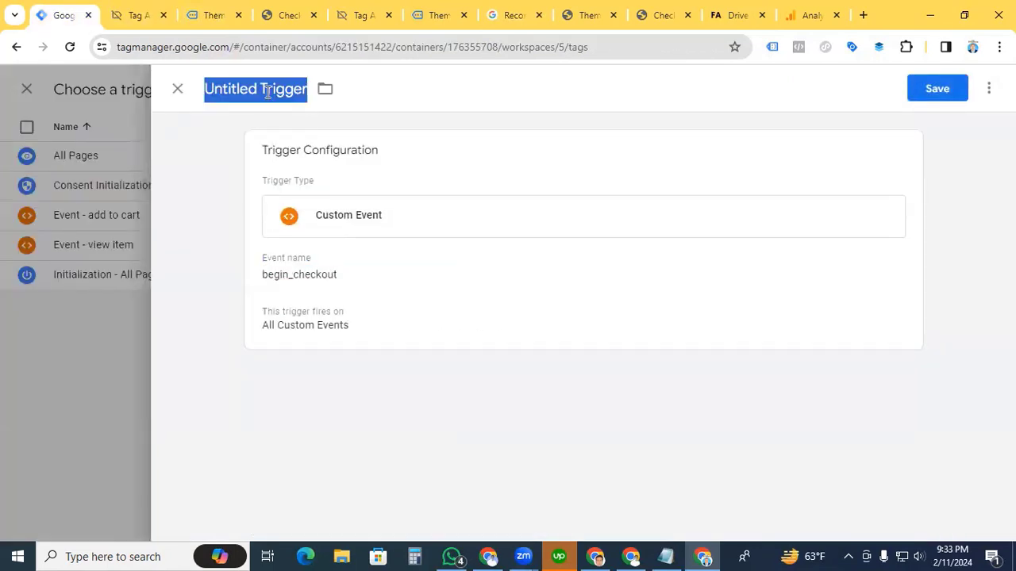
pyautogui.write('Event - Begin Checkout')
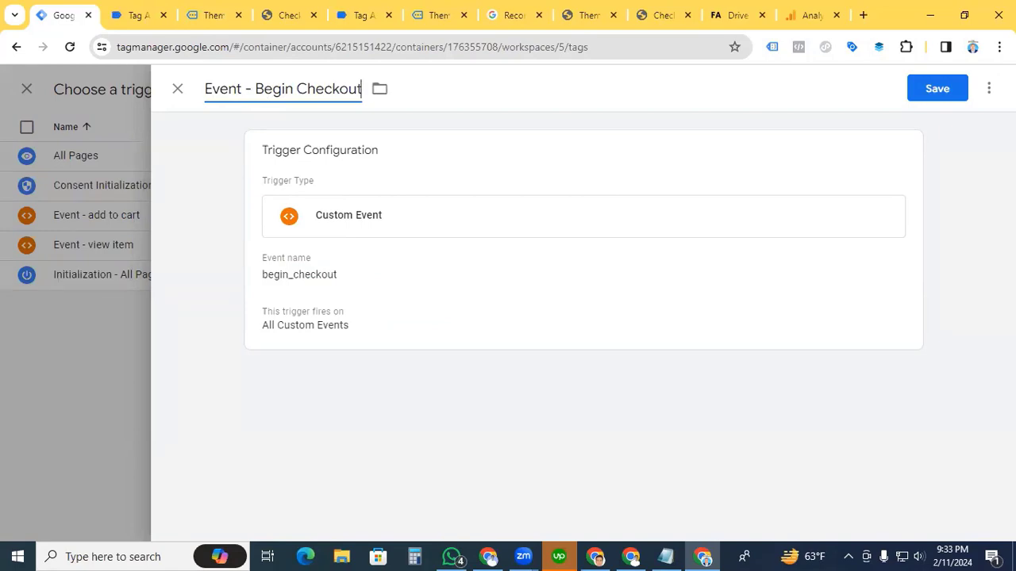
# Save the Event - Begin Checkout trigger, then name the tag GA4 - Begin Checkout and save it.
pyautogui.click(959, 94)
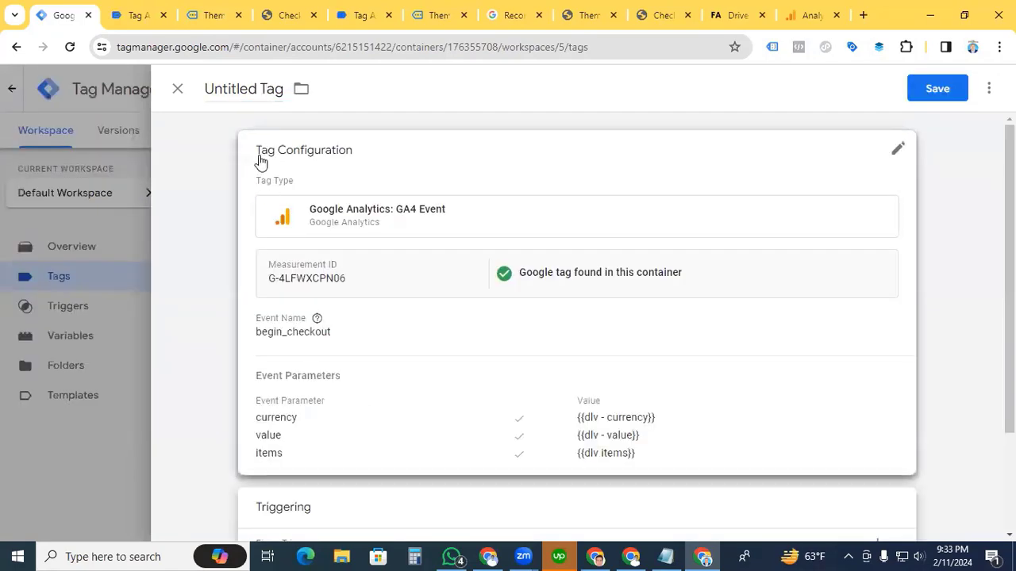
pyautogui.click(249, 88)
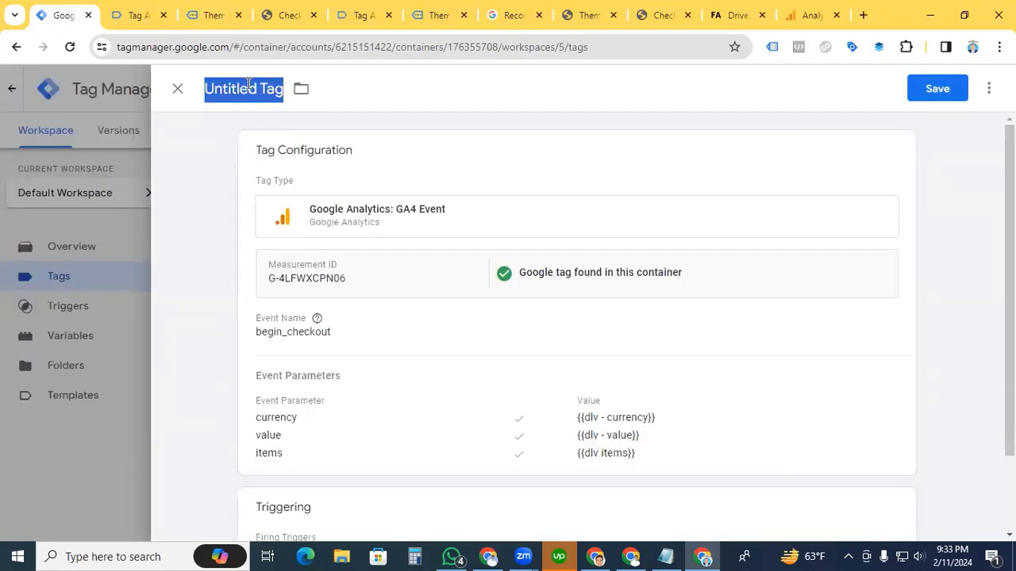
pyautogui.write('GA4 - Begin Checkout')
pyautogui.click(919, 91)
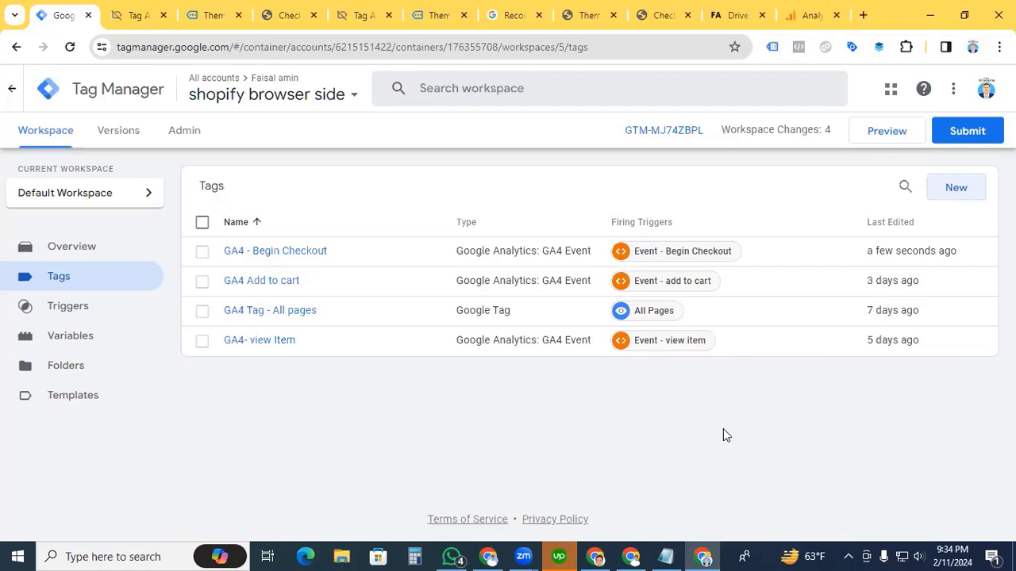
# Start a preview session of the container and go to the featured products on the connected store's home page.
pyautogui.click(874, 136)
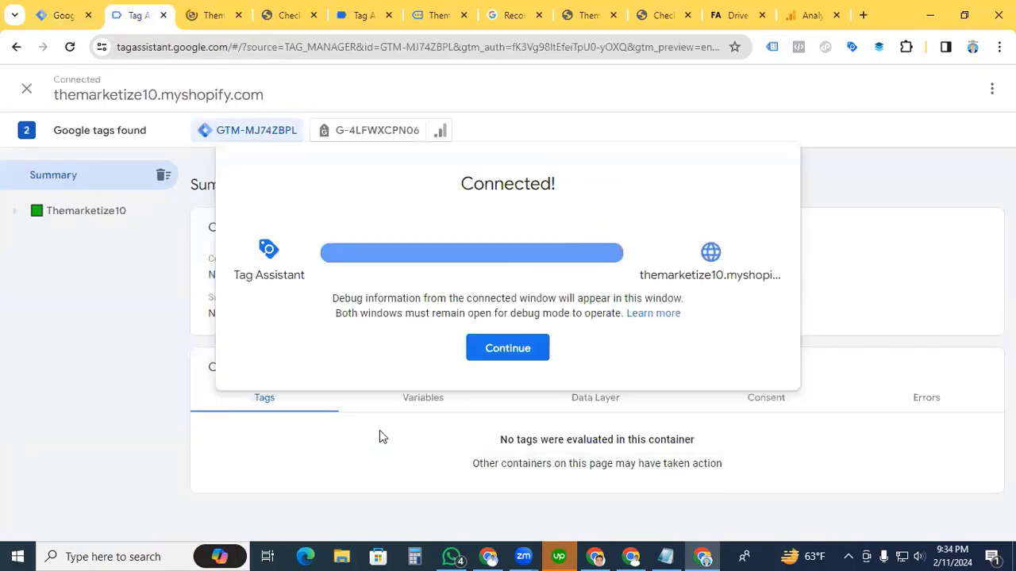
pyautogui.click(501, 352)
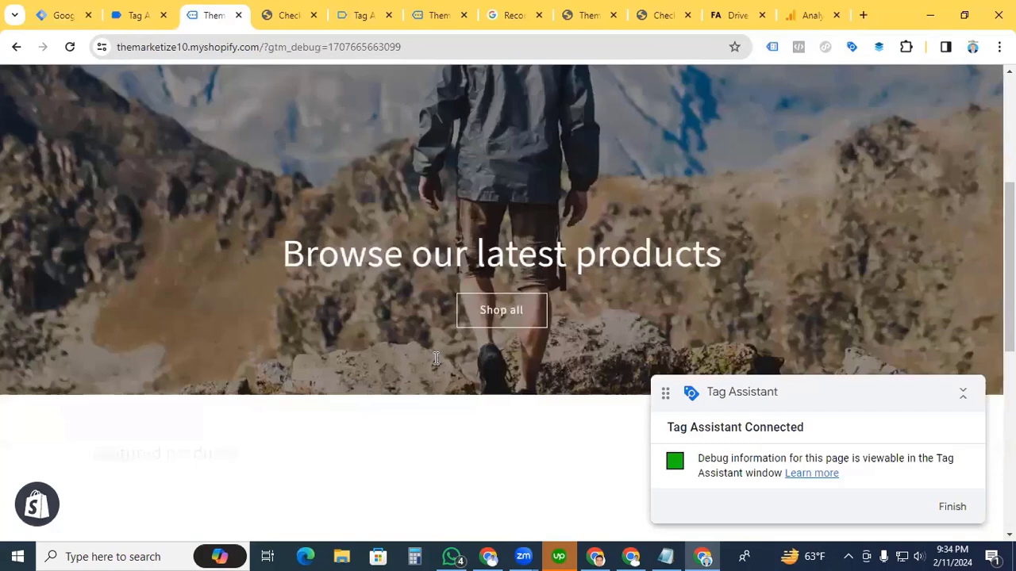
pyautogui.scroll(-6, 436, 359)
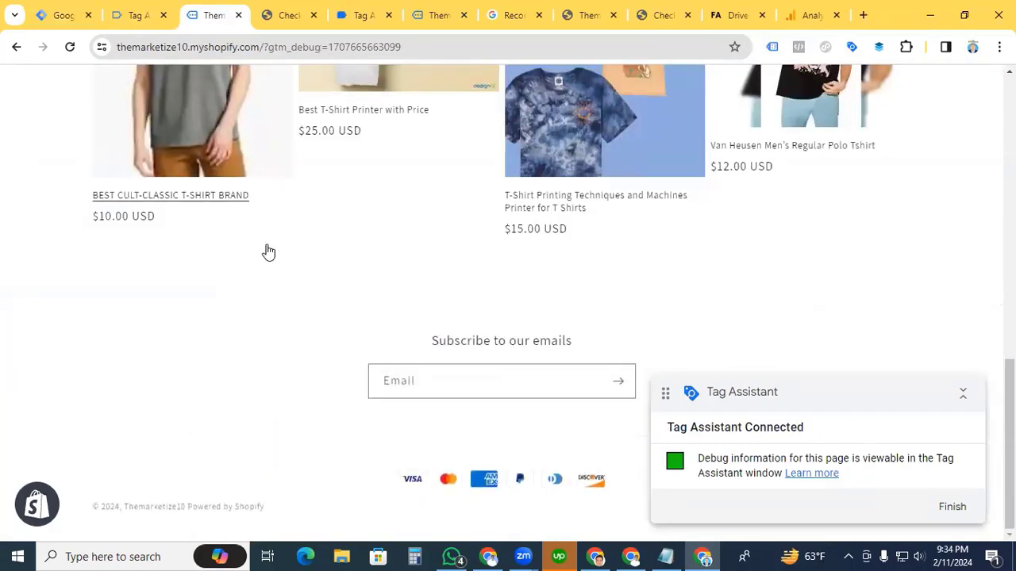
pyautogui.scroll(3, 278, 277)
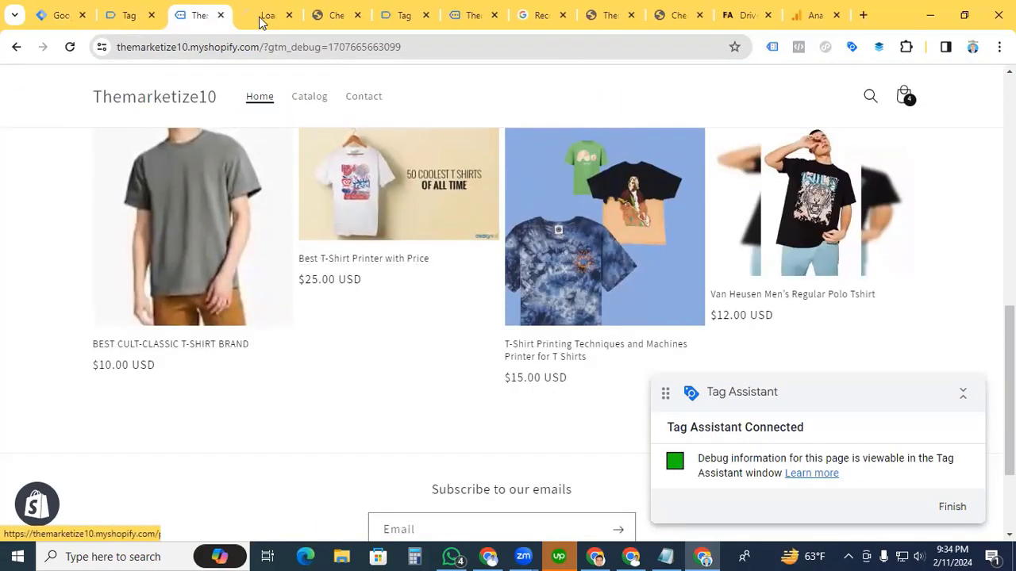
# Add the product Best T-Shirt Printer with Price to the cart and proceed to checkout.
pyautogui.click(321, 265)
pyautogui.scroll(-2, 766, 402)
pyautogui.click(731, 273)
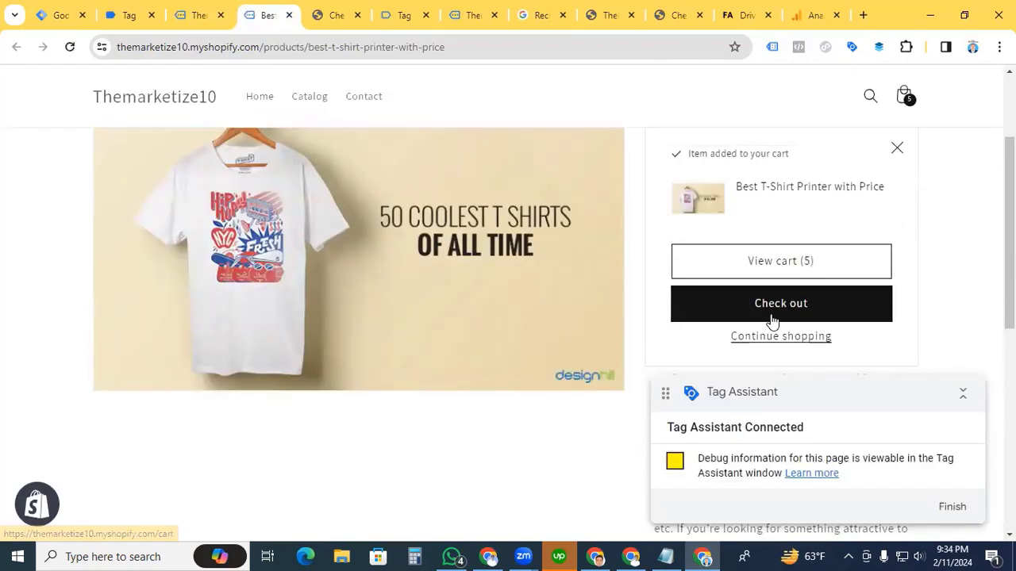
pyautogui.click(771, 315)
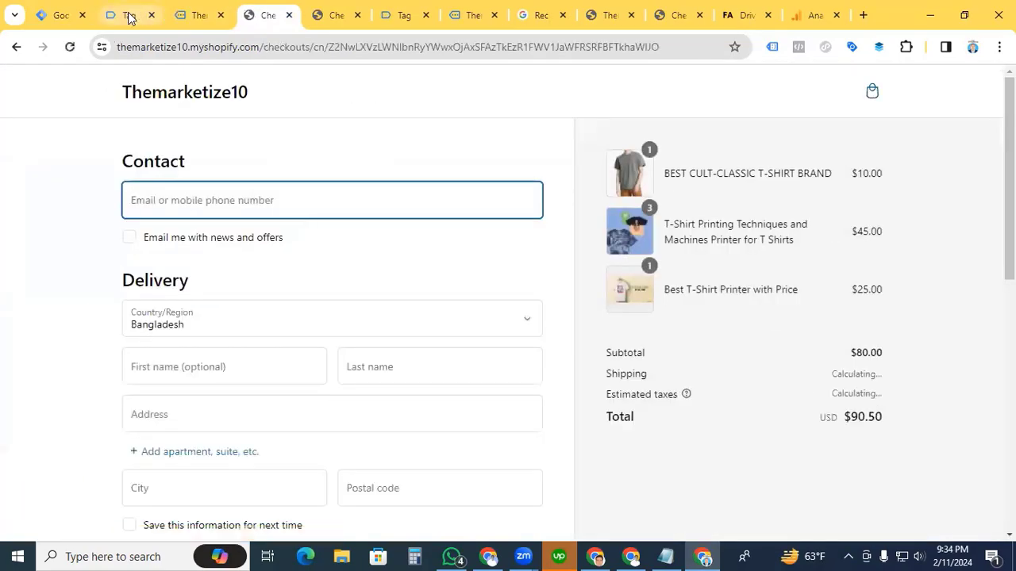
# Check in Tag Assistant's summary whether the GA4 - Begin Checkout tag fired.
pyautogui.click(130, 16)
pyautogui.scroll(-2, 468, 443)
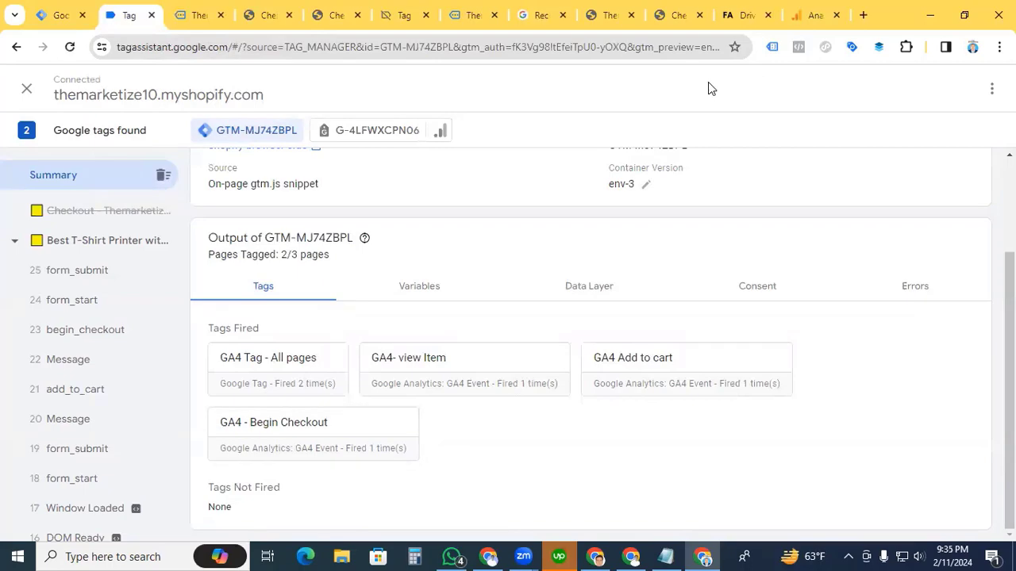
# Switch to Google Analytics and open the begin_checkout event's details in the property's DebugView.
pyautogui.click(801, 16)
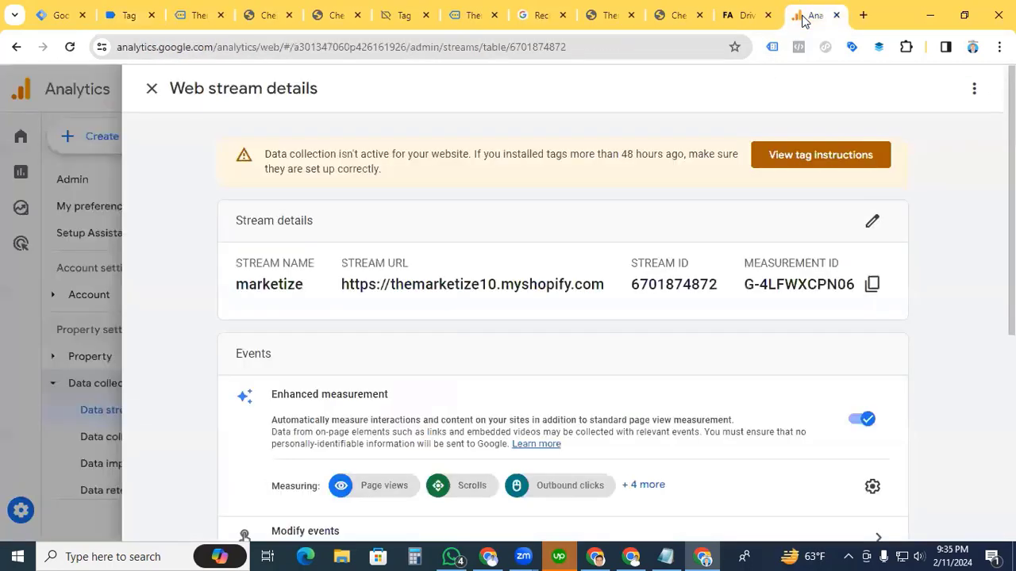
pyautogui.click(21, 510)
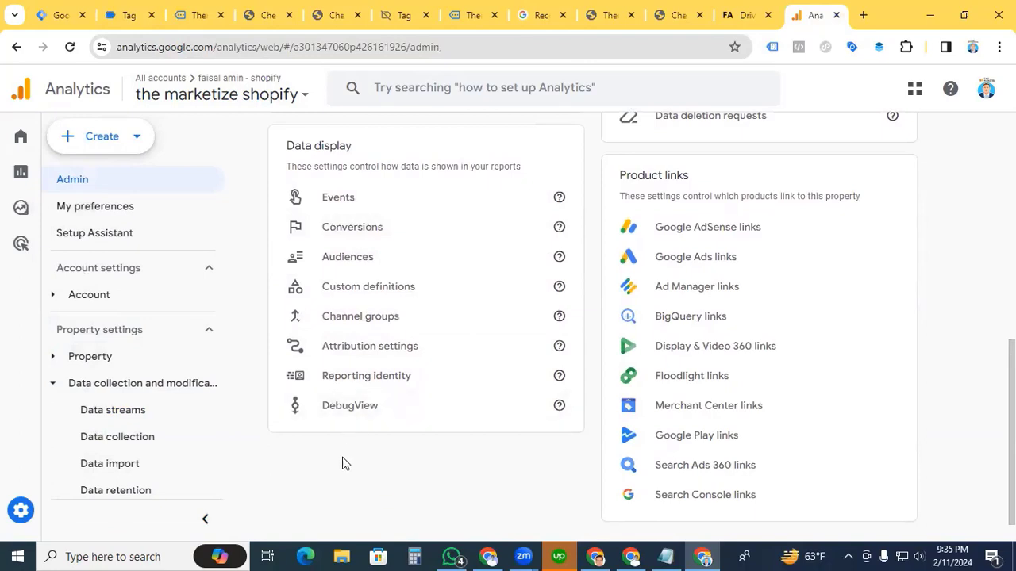
pyautogui.click(344, 408)
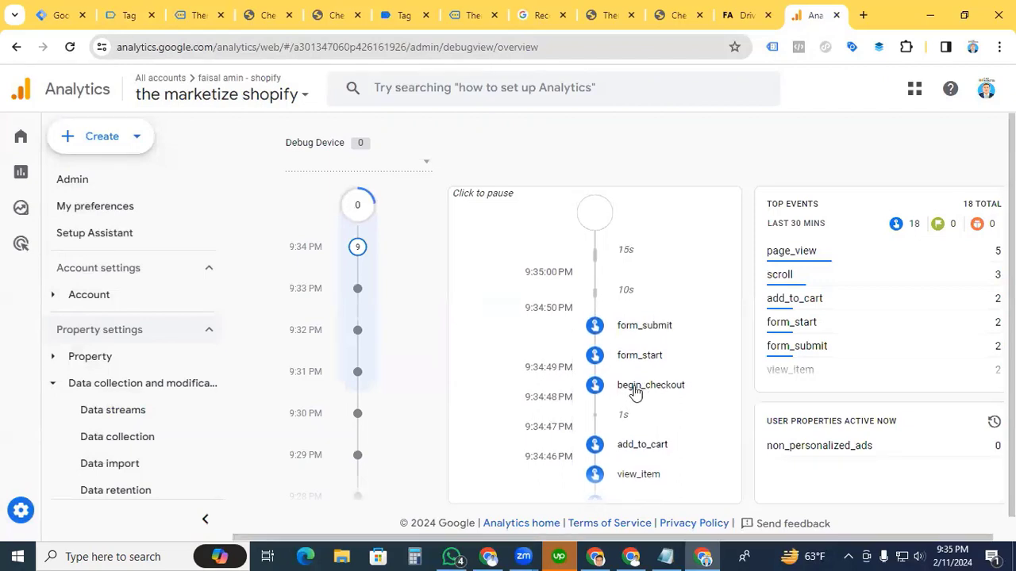
pyautogui.click(633, 388)
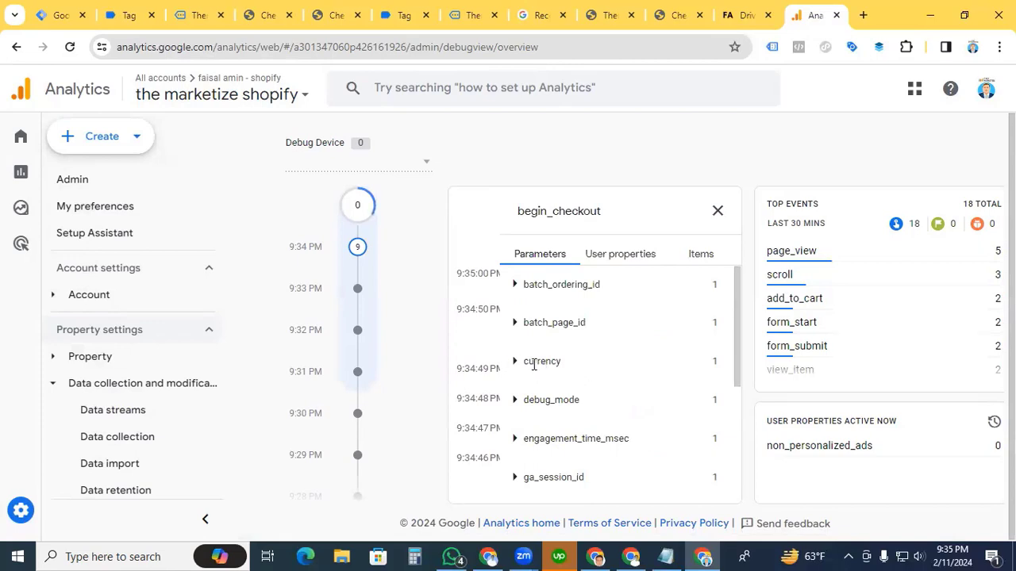
# Examine the begin_checkout event's currency parameter and the details of each product in its items.
pyautogui.click(515, 364)
pyautogui.click(516, 367)
pyautogui.scroll(-3, 572, 428)
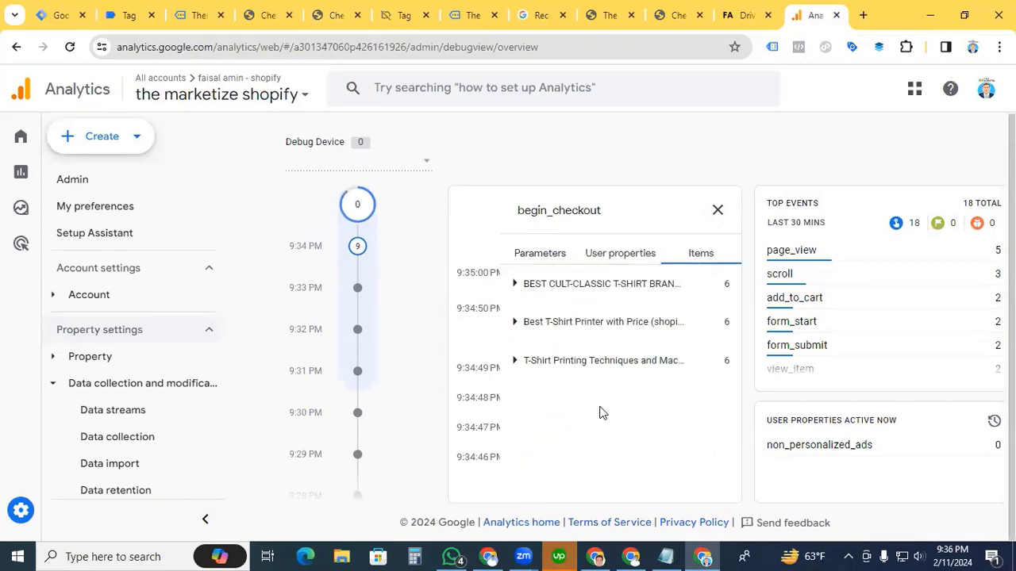
pyautogui.click(514, 284)
pyautogui.scroll(-1, 558, 355)
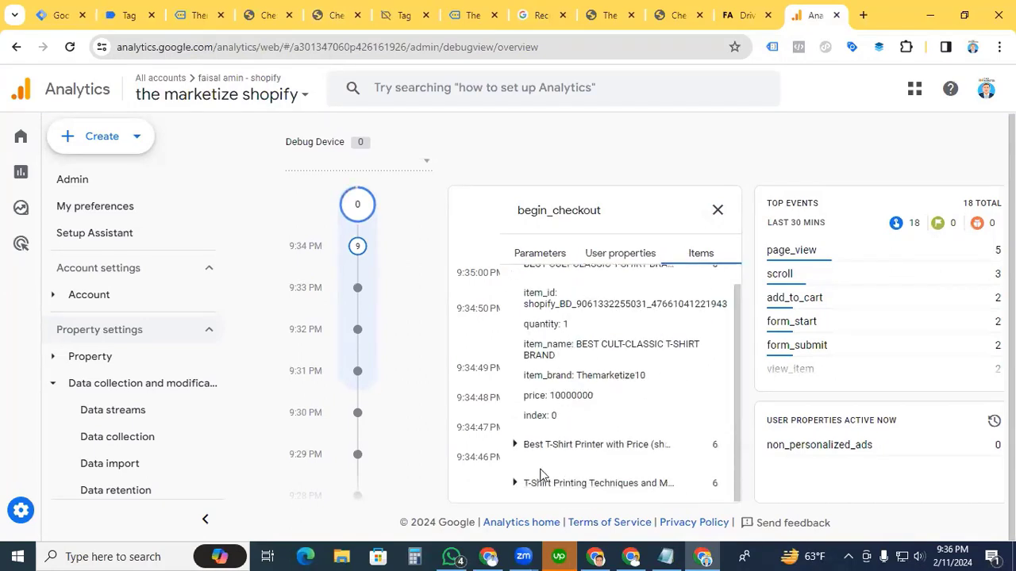
pyautogui.click(514, 445)
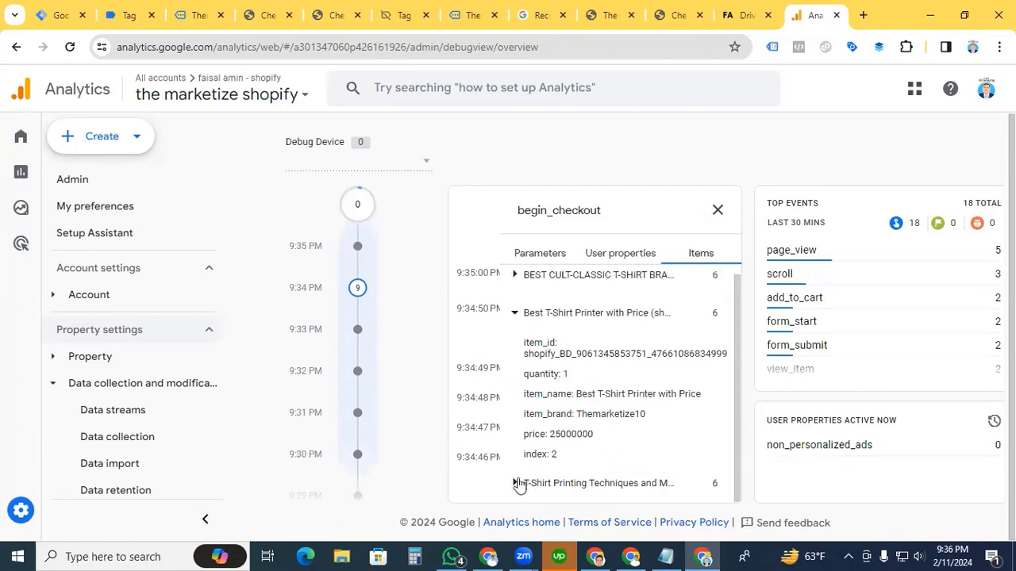